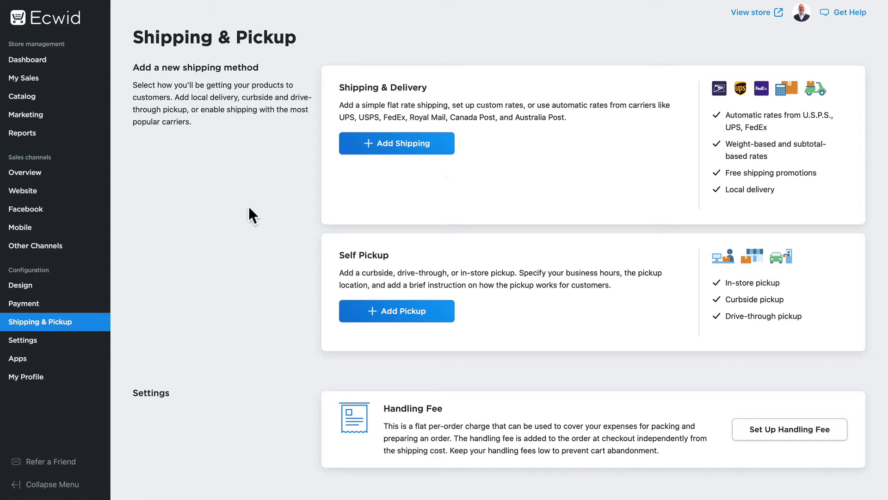
Step: Add U.S.P.S. as a new shipping method using automatically calculated carrier rates
left_click(392, 140)
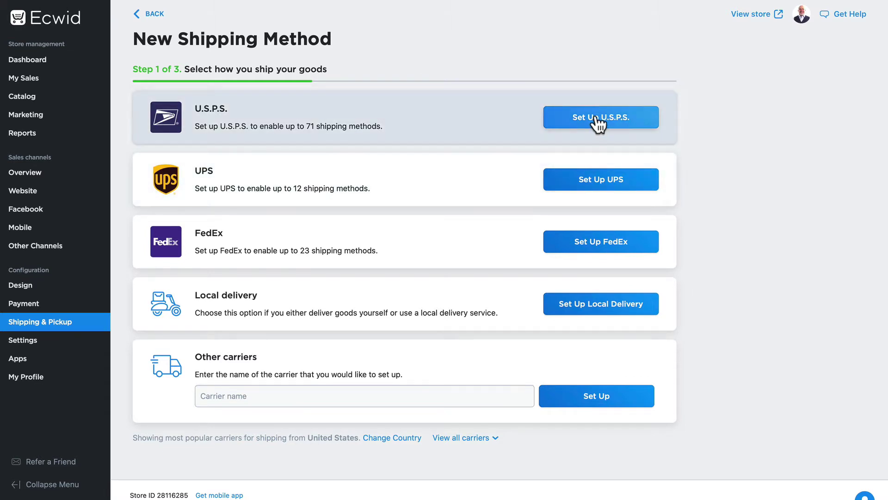
left_click(598, 121)
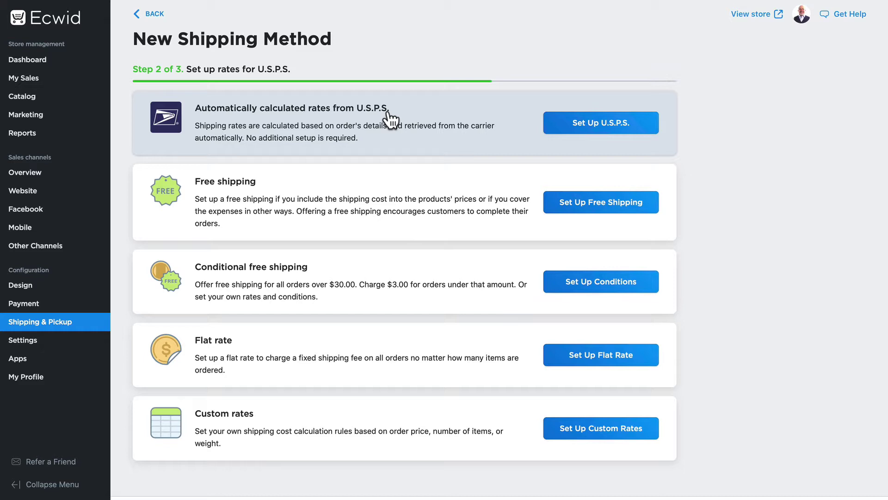
left_click(595, 123)
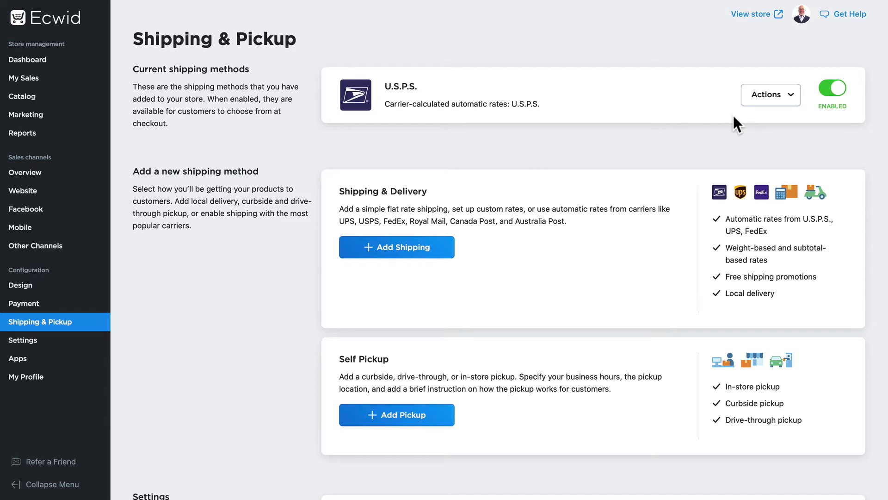
Step: Disable all 71 U.S.P.S. services, then re-enable Express Mail, First-Class Mail and Priority Mail Small Flat Rate Box
left_click(782, 94)
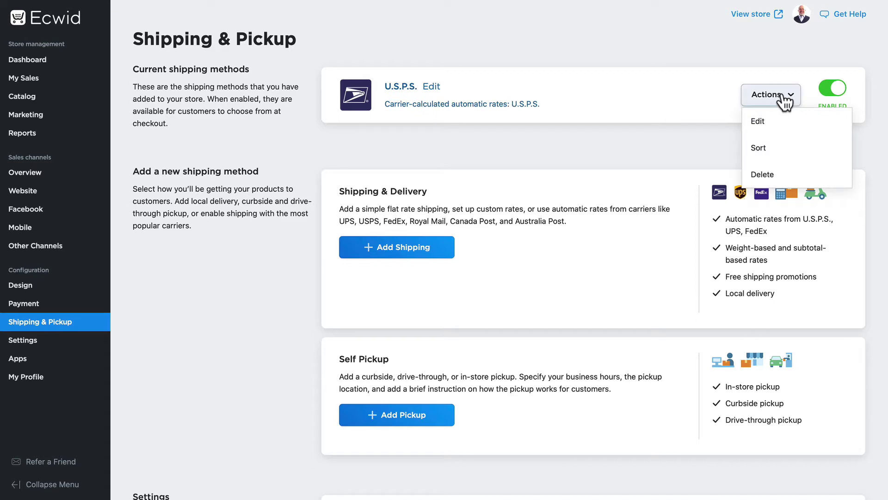
left_click(758, 122)
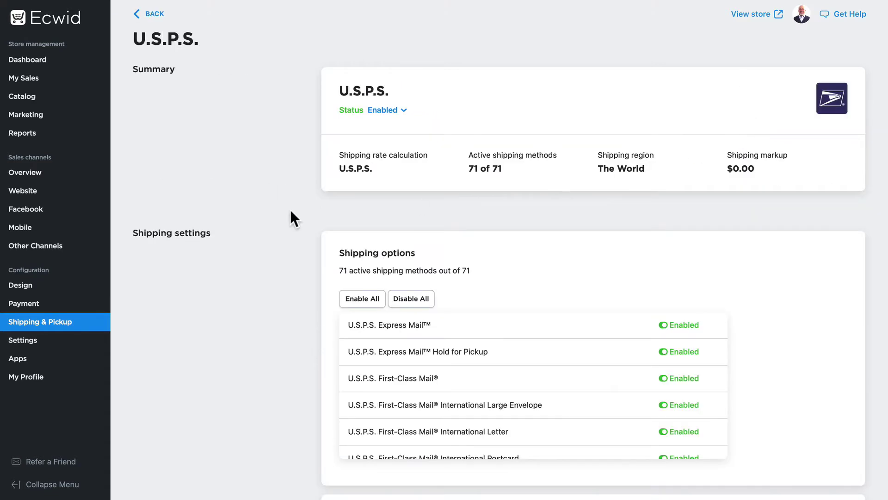
scroll(353, 341, "down", 10)
scroll(107, 239, "down", 10)
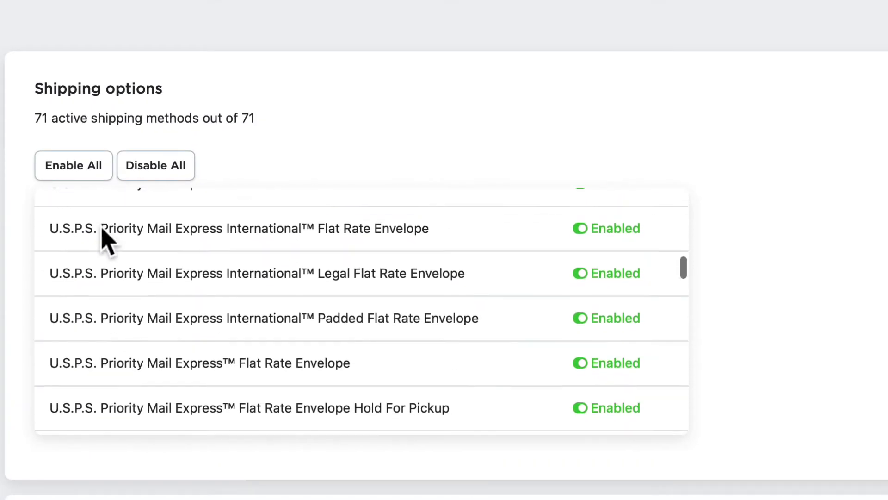
scroll(107, 239, "down", 10)
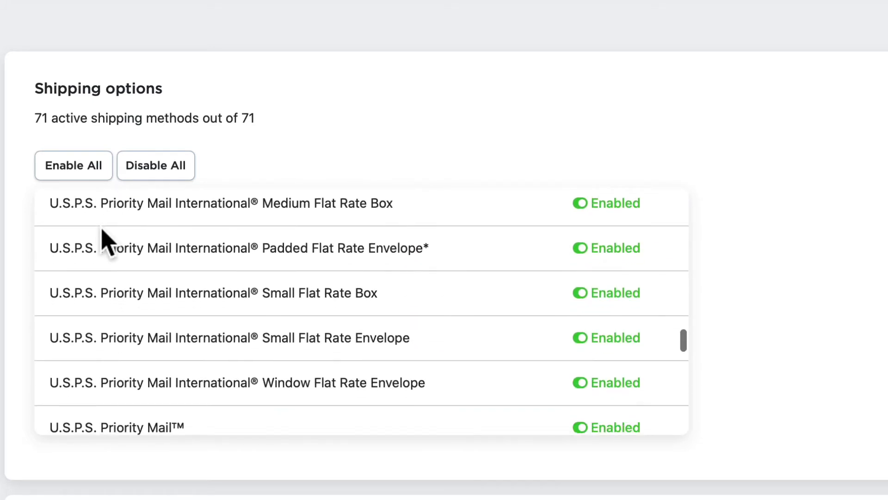
scroll(103, 238, "up", 20)
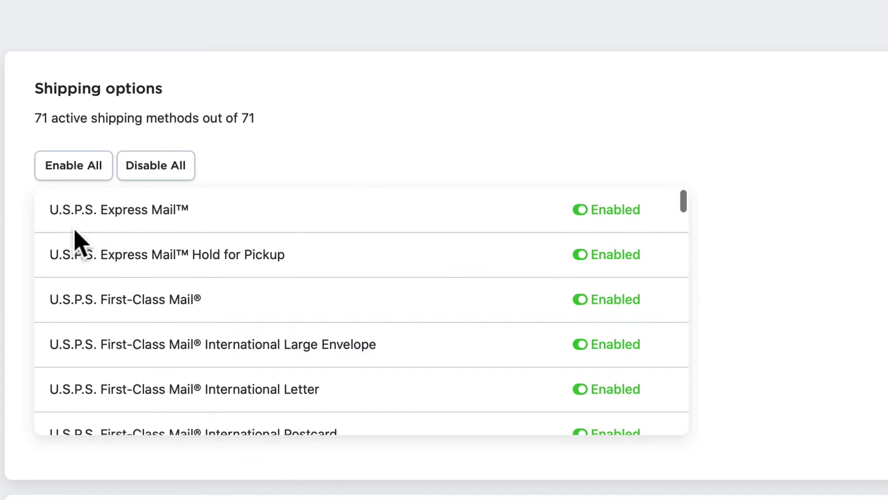
left_click(156, 167)
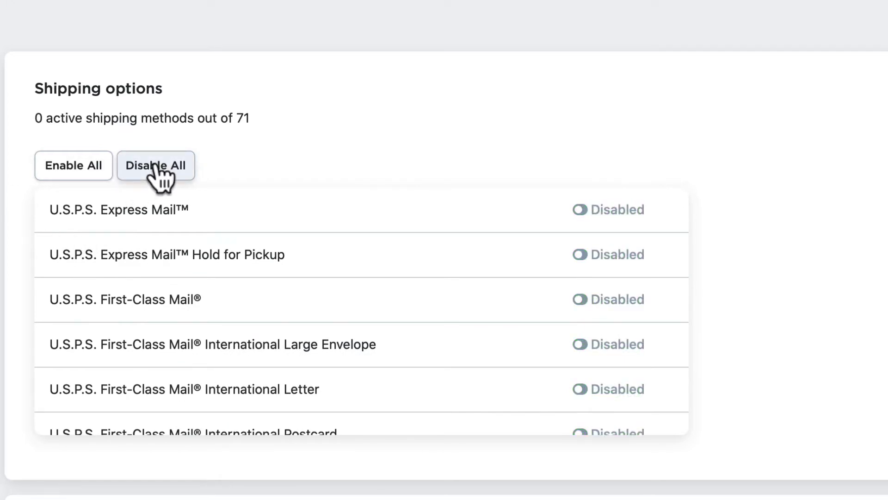
left_click(579, 209)
left_click(581, 300)
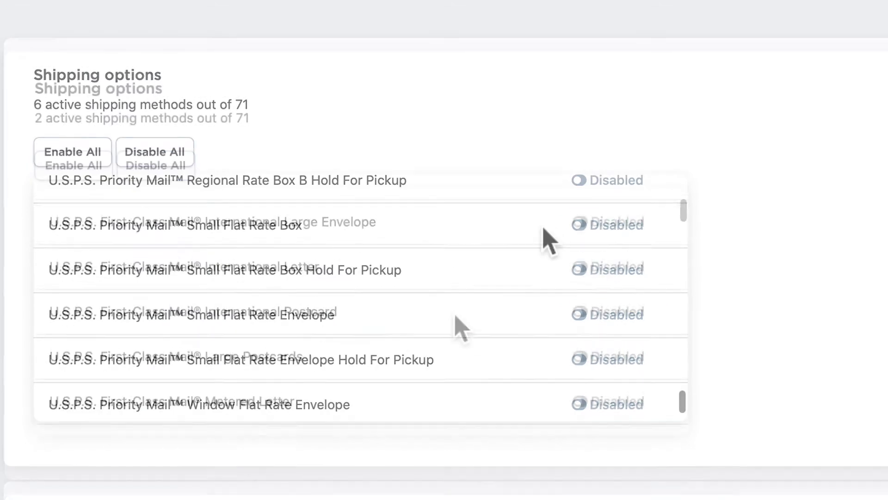
left_click(578, 225)
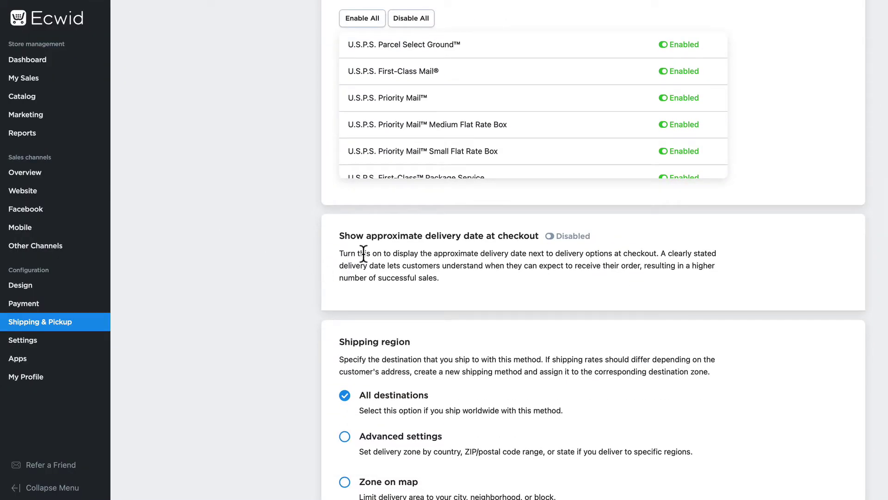
Step: Turn on approximate delivery dates with 2 days preparation, Monday–Friday packing, 16:00 cutoff, and save
left_click(559, 238)
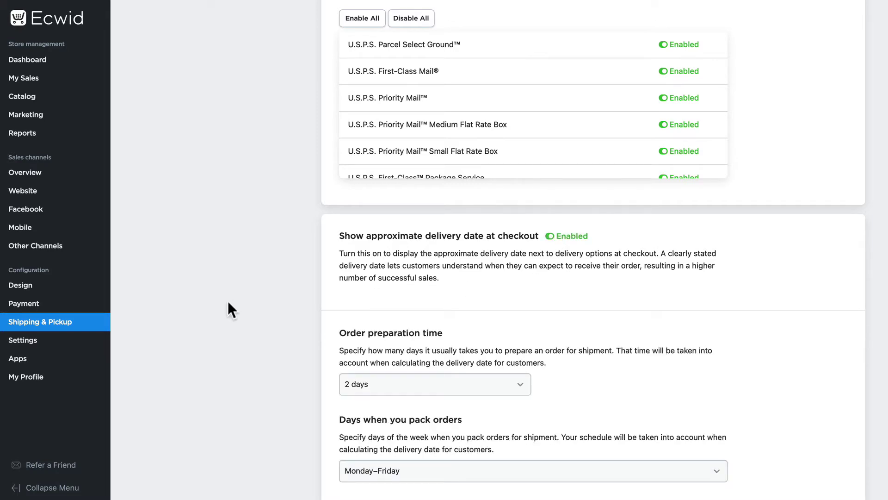
scroll(231, 301, "down", 3)
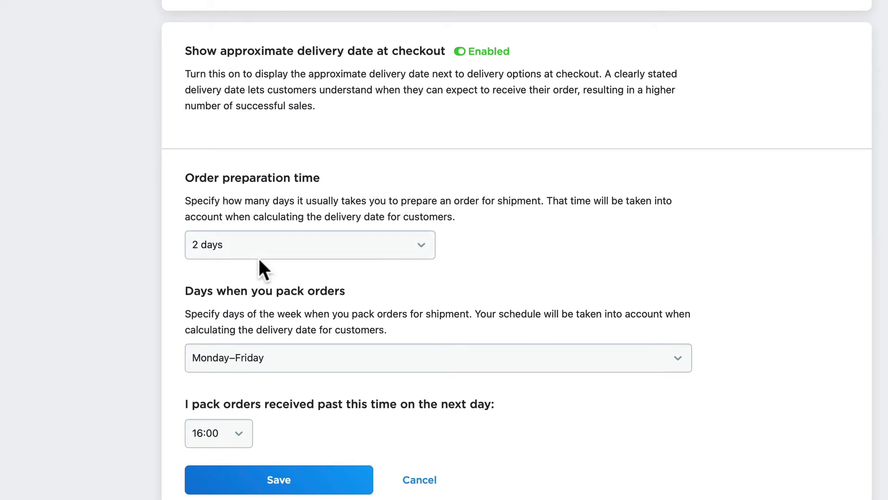
scroll(144, 271, "down", 3)
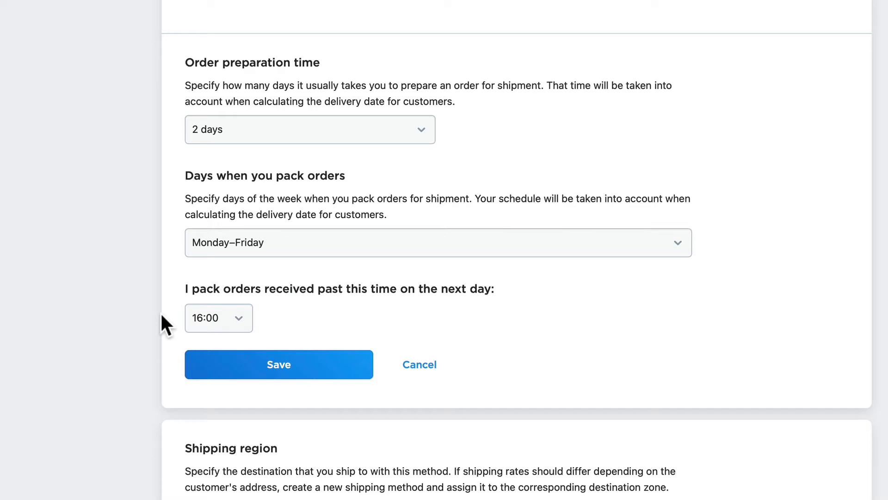
left_click(279, 369)
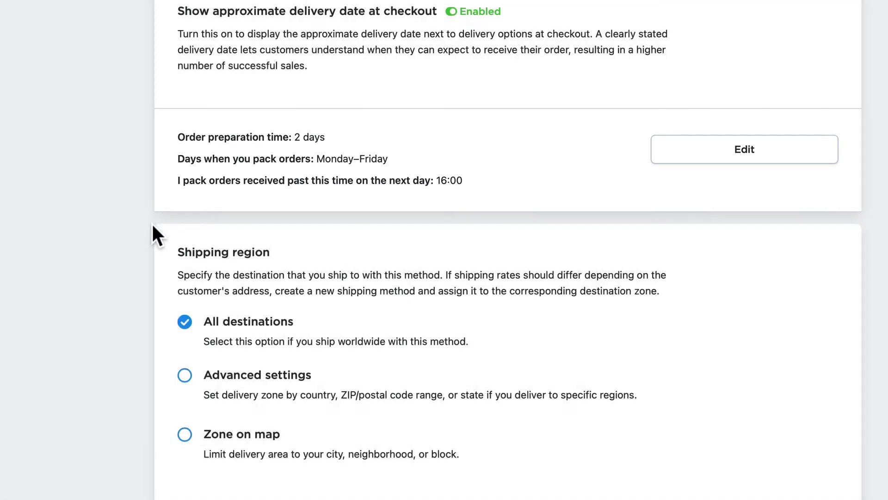
scroll(49, 340, "down", 4)
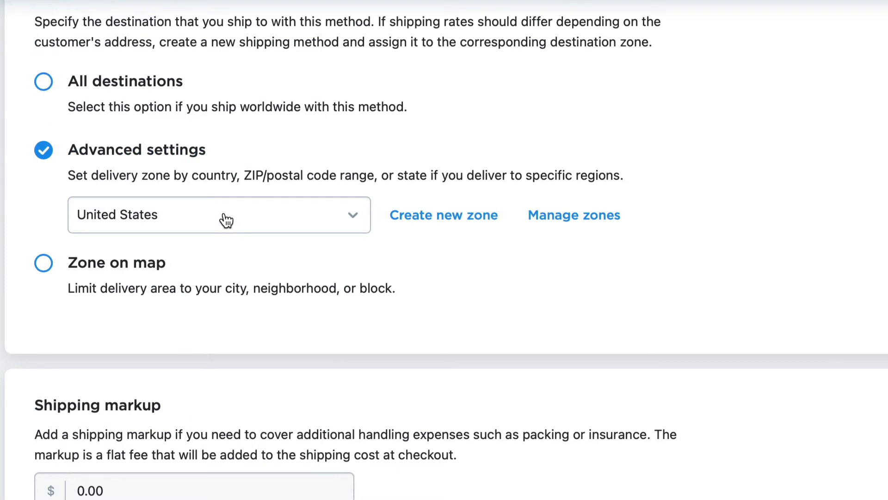
left_click(223, 214)
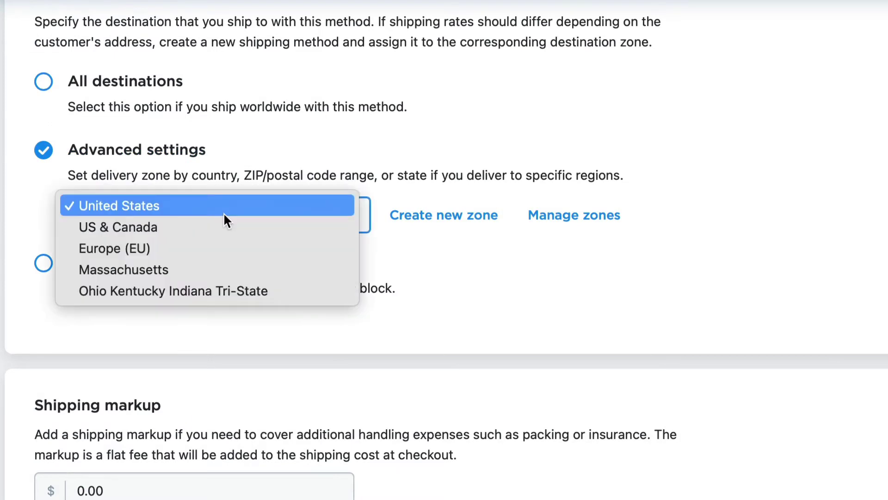
left_click(99, 204)
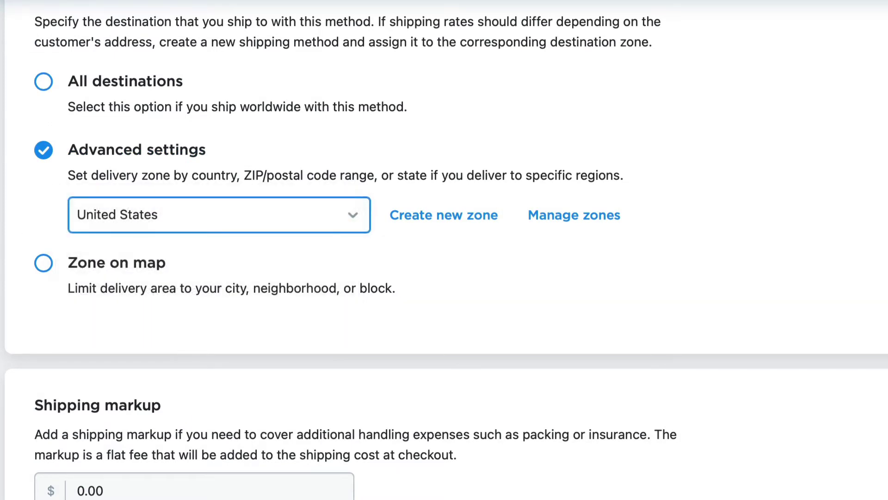
left_click(44, 263)
left_click(129, 292)
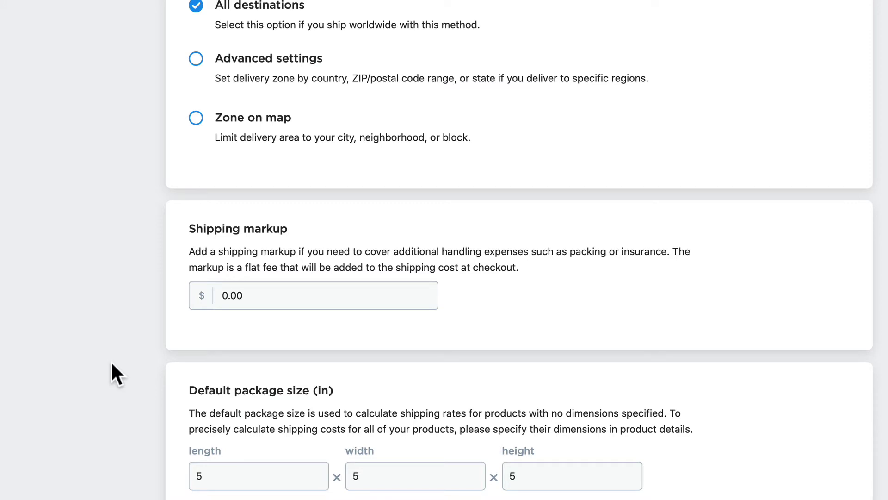
scroll(110, 360, "down", 3)
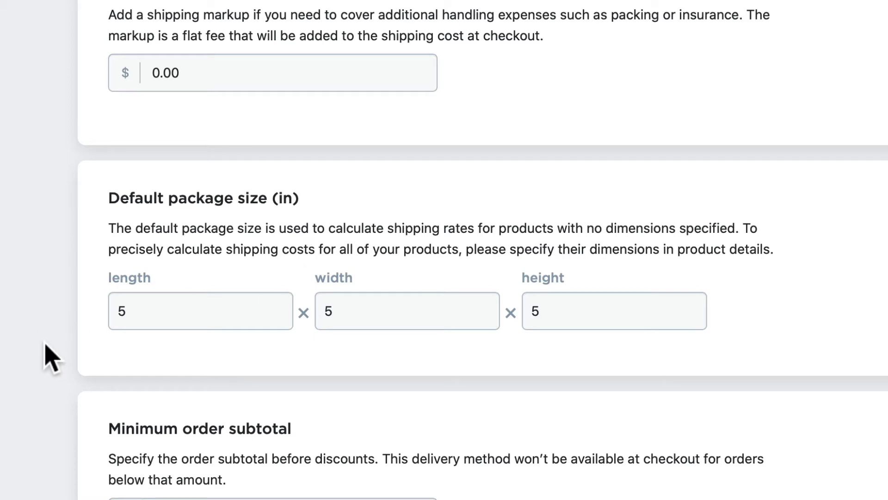
scroll(52, 359, "down", 8)
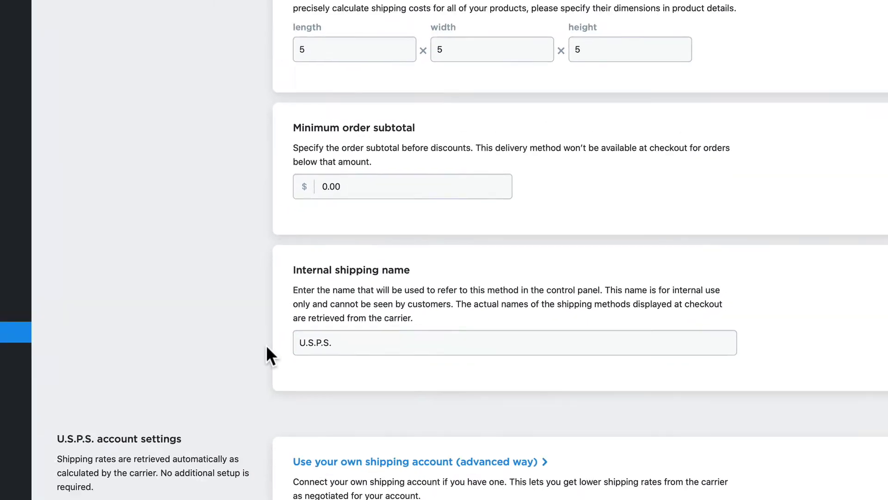
scroll(290, 260, "up", 5)
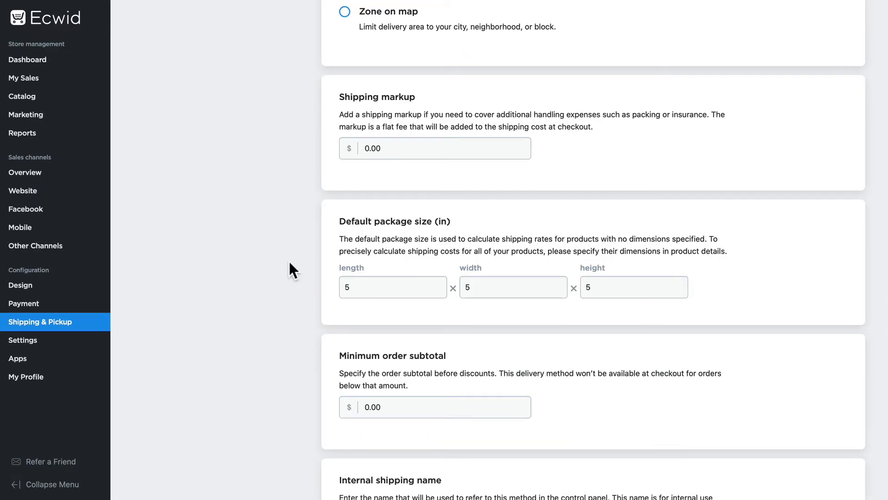
scroll(289, 263, "up", 4)
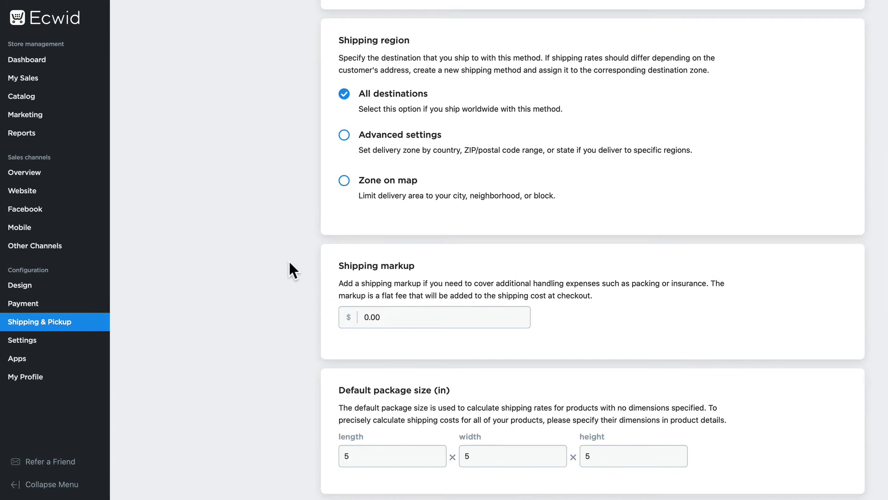
scroll(290, 262, "down", 6)
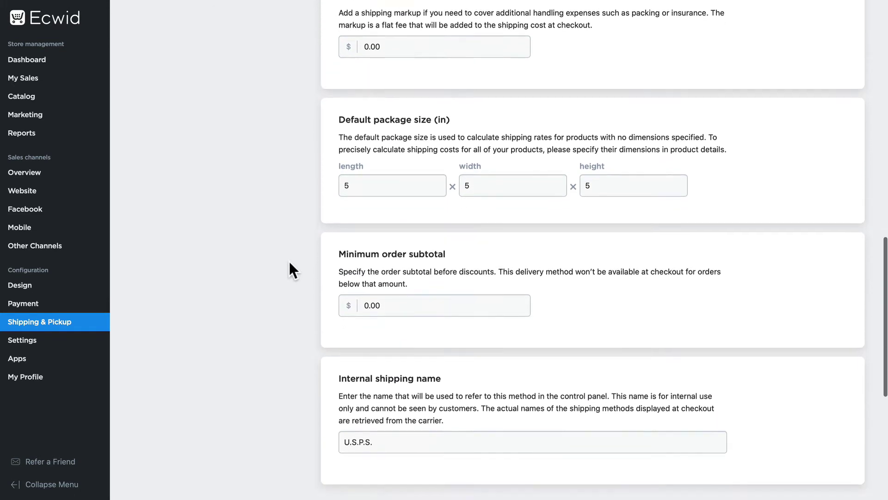
scroll(290, 262, "down", 2)
scroll(289, 262, "down", 2)
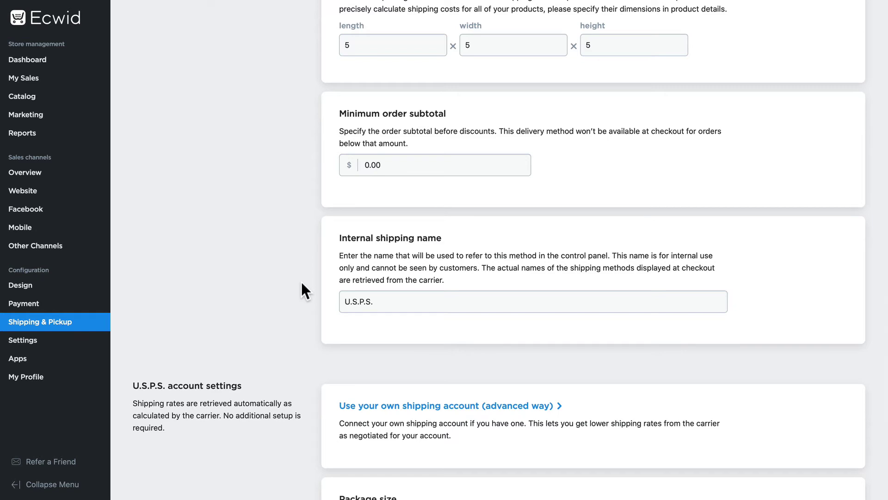
scroll(301, 282, "down", 5)
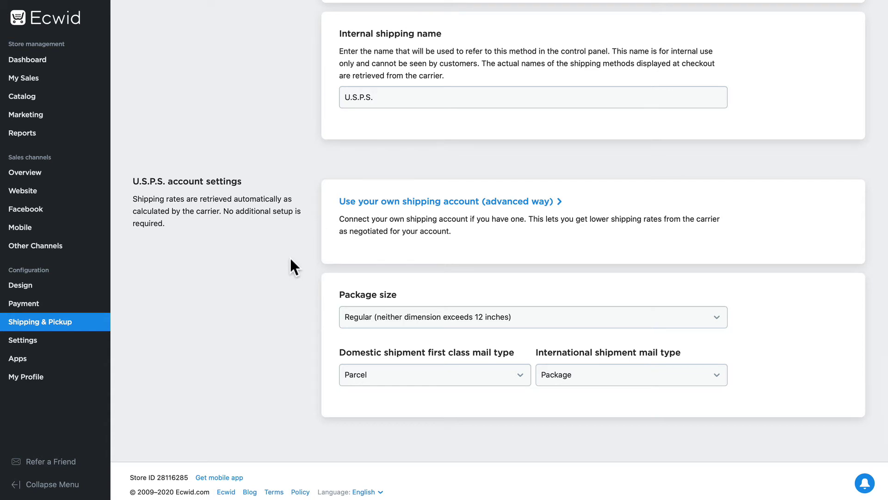
Step: Switch back to the default USPS account, save U.S.P.S. settings and return to Shipping & Pickup
left_click(438, 202)
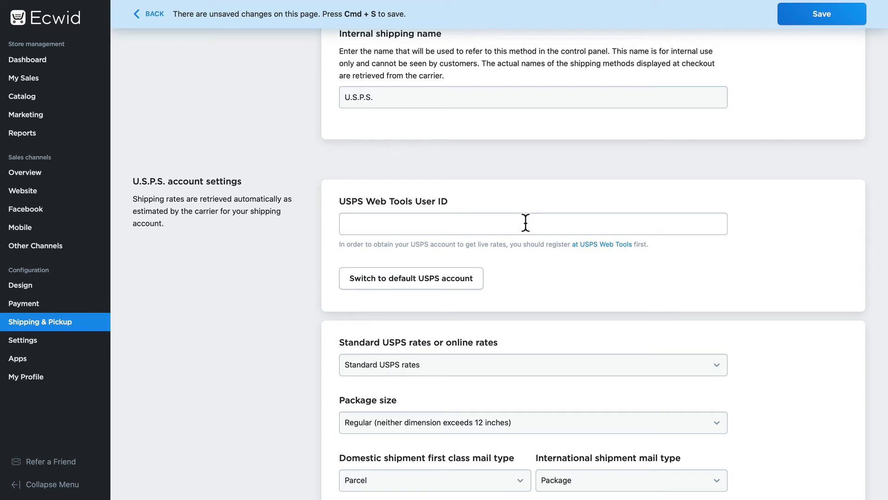
left_click(411, 278)
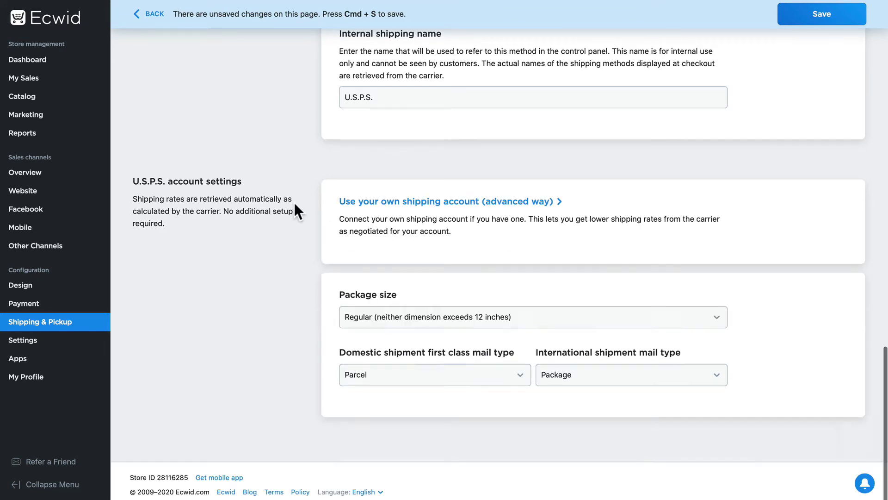
left_click(822, 23)
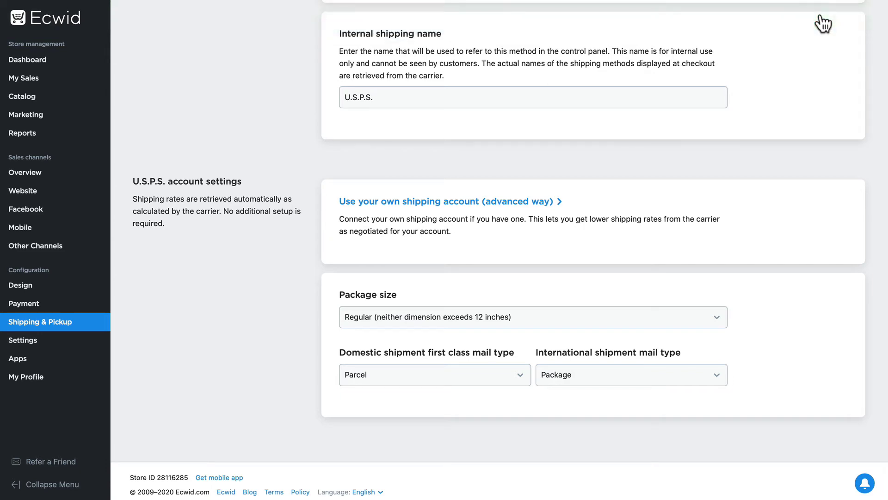
scroll(570, 141, "up", 15)
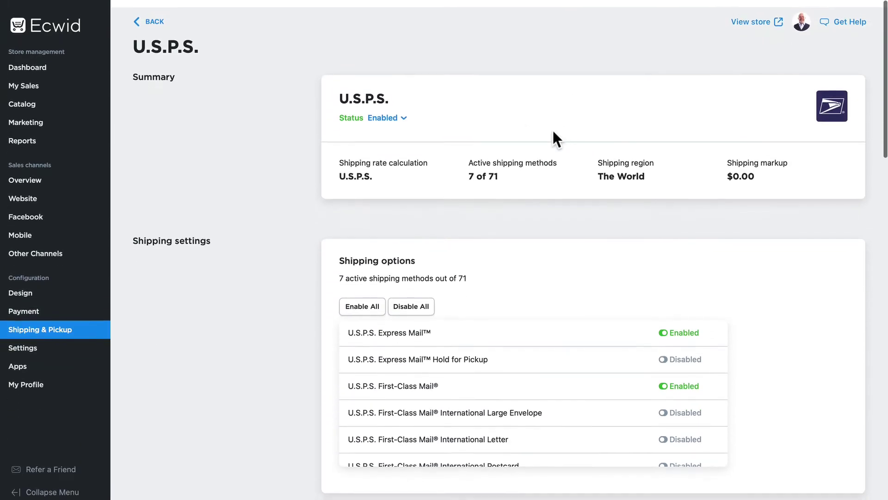
left_click(152, 15)
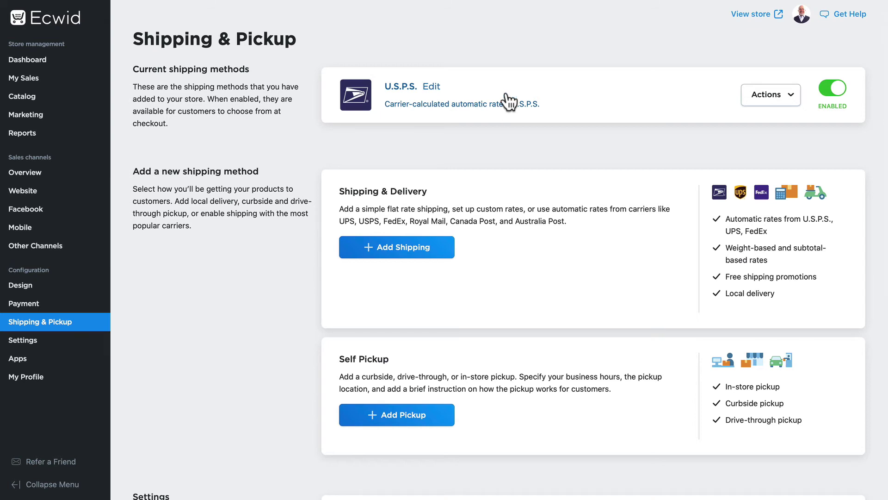
Step: Add UPS with automatically calculated rates and open its settings showing 12 of 12 services
left_click(403, 250)
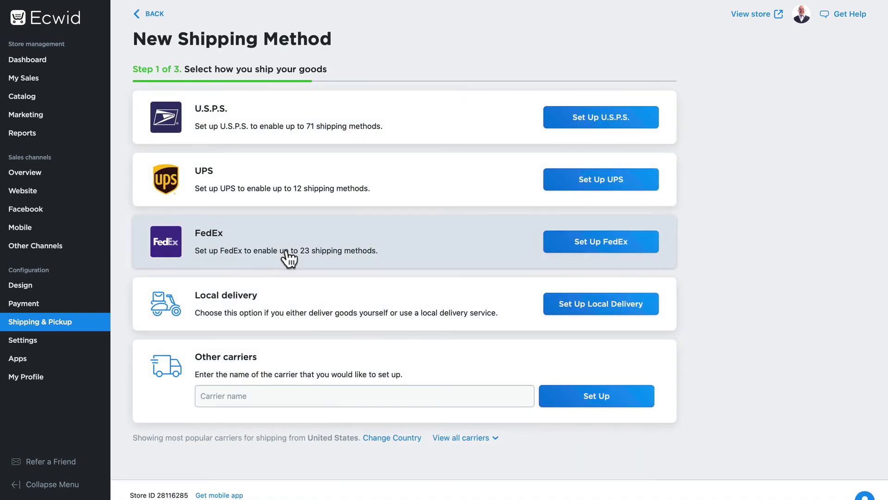
left_click(607, 185)
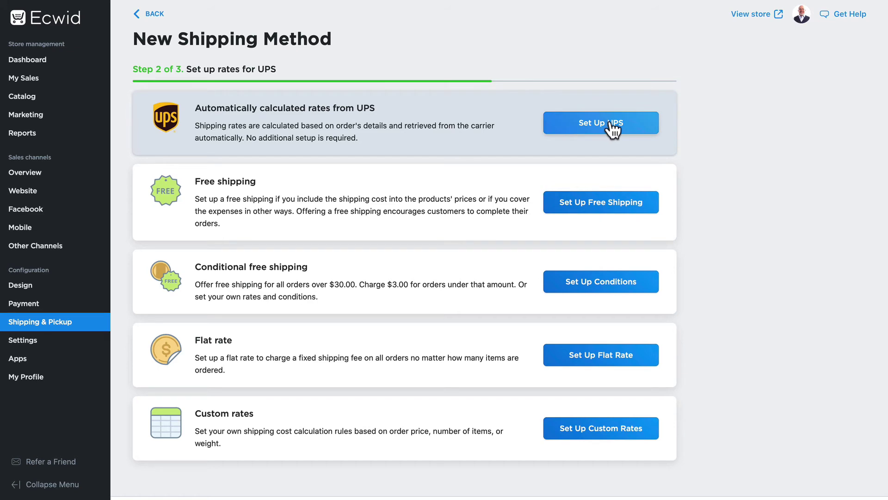
left_click(609, 121)
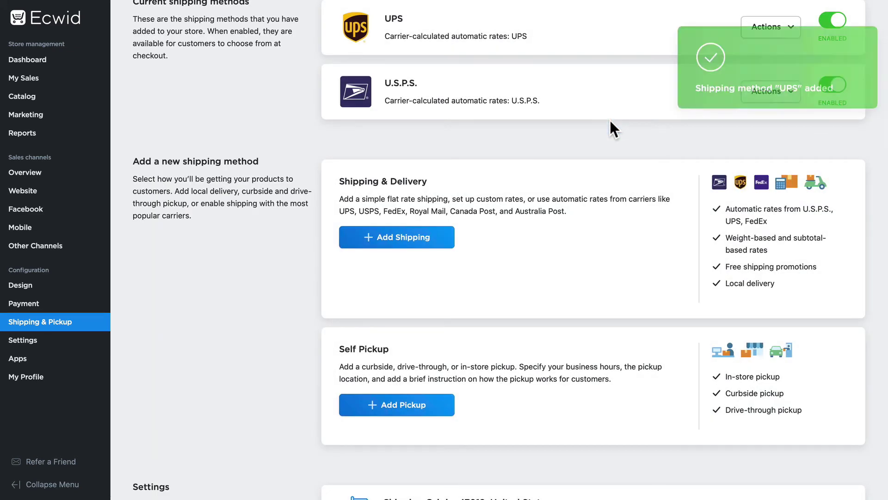
left_click(773, 28)
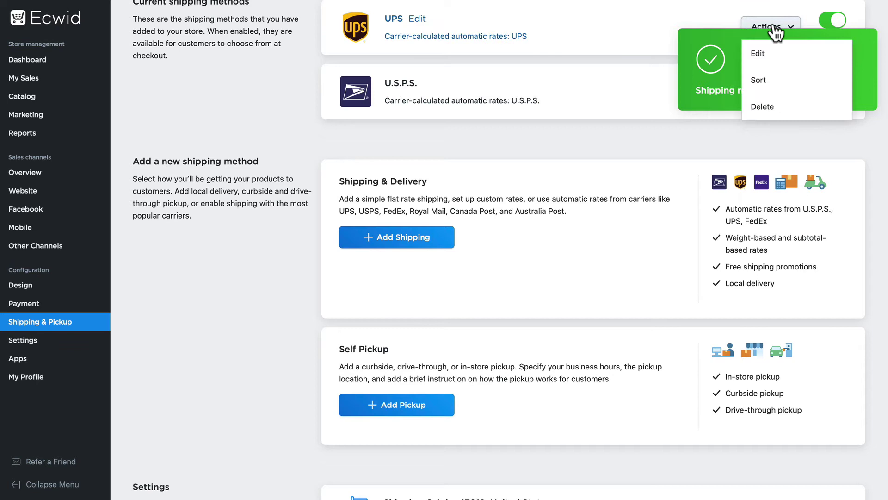
left_click(757, 53)
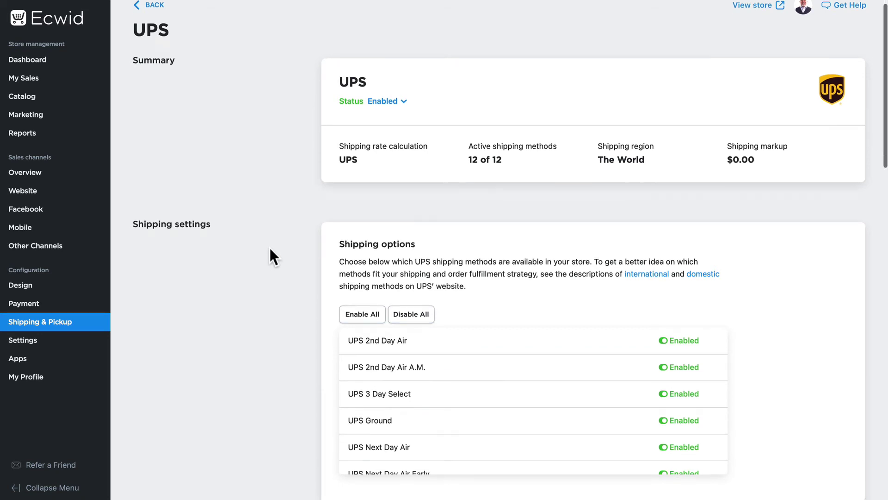
Step: Set the UPS shipping region to Advanced settings with United States as the zone, then go back
scroll(271, 249, "down", 5)
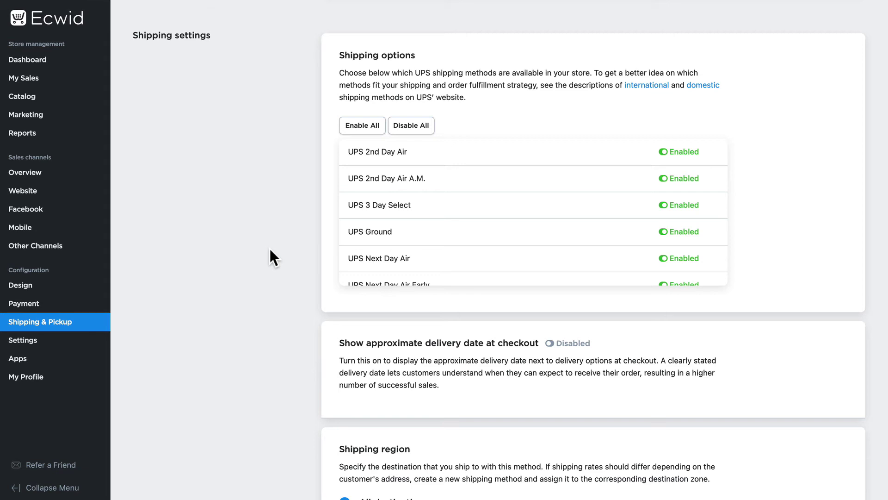
scroll(270, 249, "down", 5)
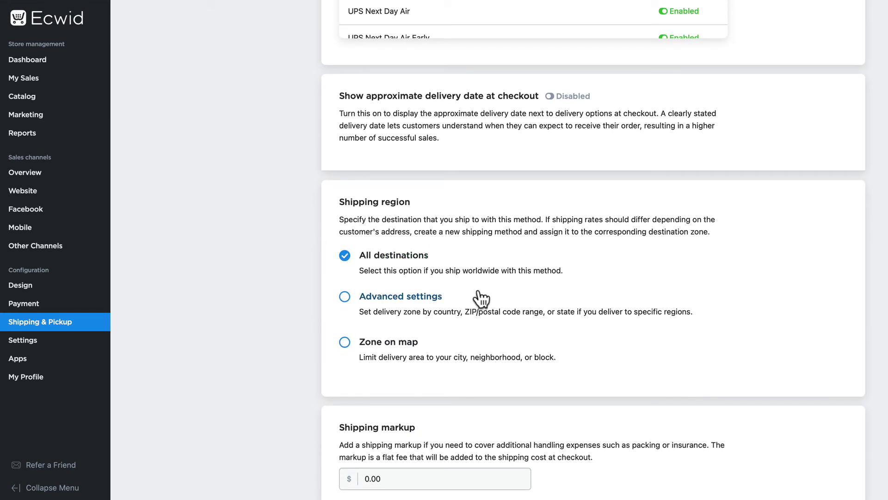
left_click(380, 297)
left_click(397, 333)
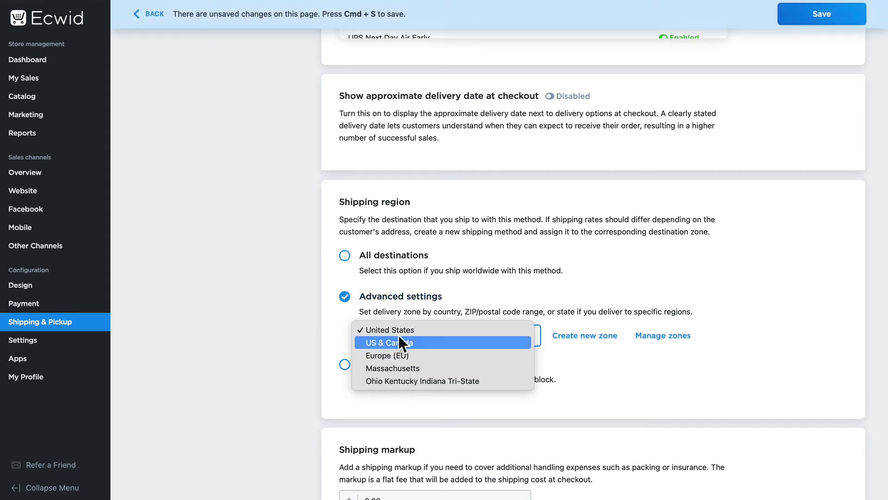
left_click(587, 347)
left_click(345, 364)
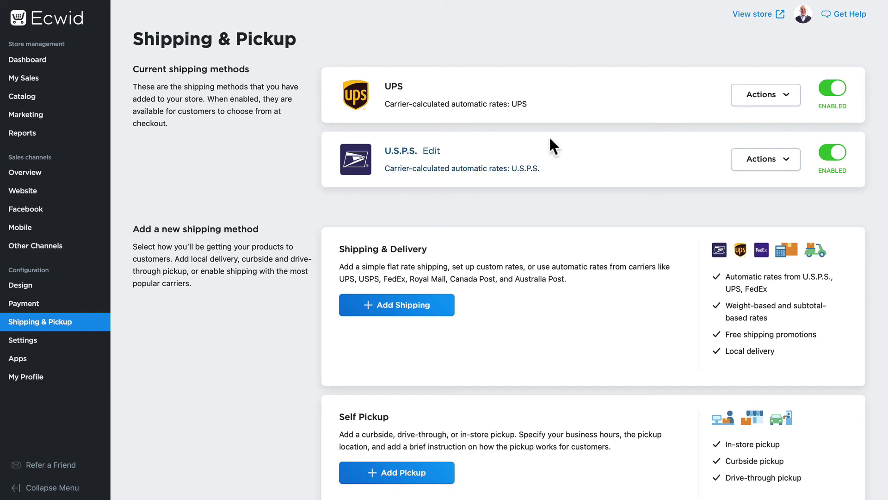
Step: Sort the delivery options, repositioning UPS Ground so U.S.P.S. methods come before UPS, then return
left_click(781, 98)
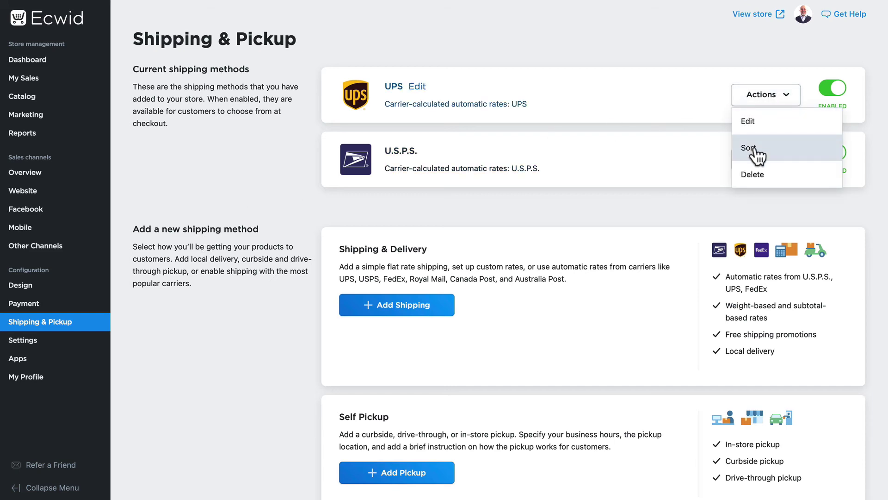
left_click(755, 149)
scroll(540, 135, "down", 2)
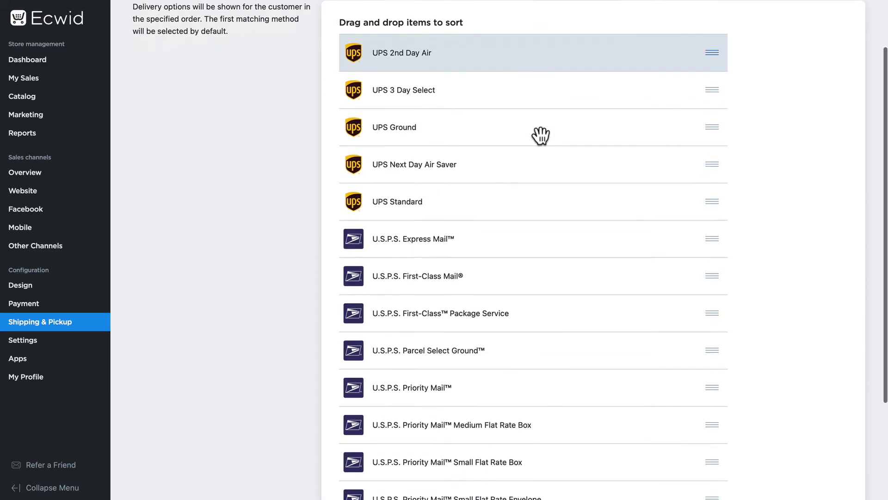
scroll(541, 135, "down", 2)
scroll(540, 135, "up", 1)
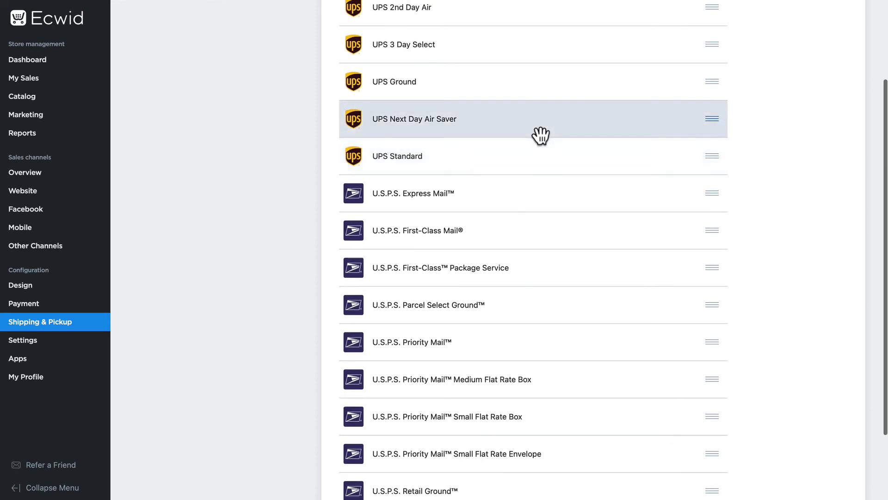
scroll(540, 135, "up", 3)
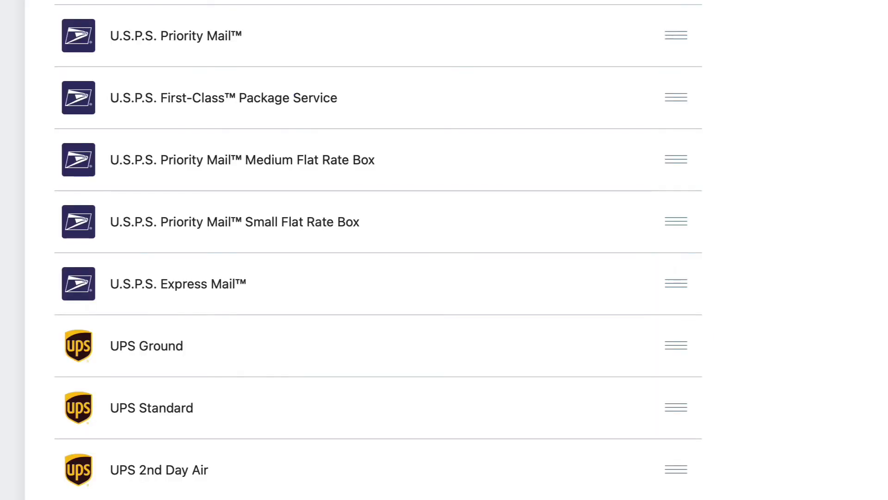
left_click_drag(674, 345, 672, 244)
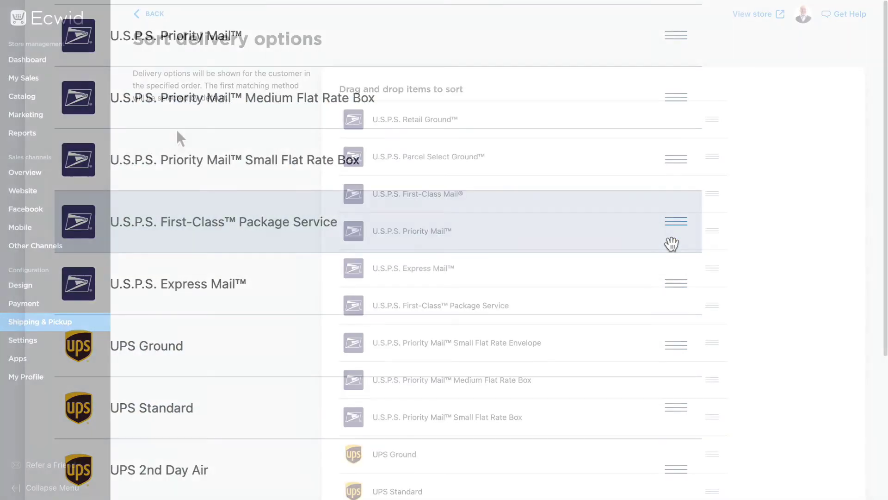
left_click(153, 14)
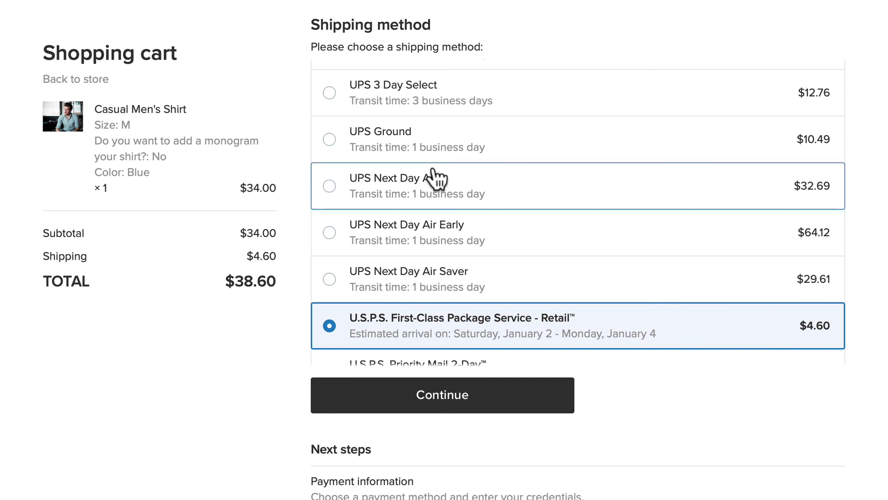
Step: Scroll the checkout's shipping rates to see U.S.P.S. Priority Mail 2-Day at $7.50 among UPS rates
scroll(435, 179, "down", 3)
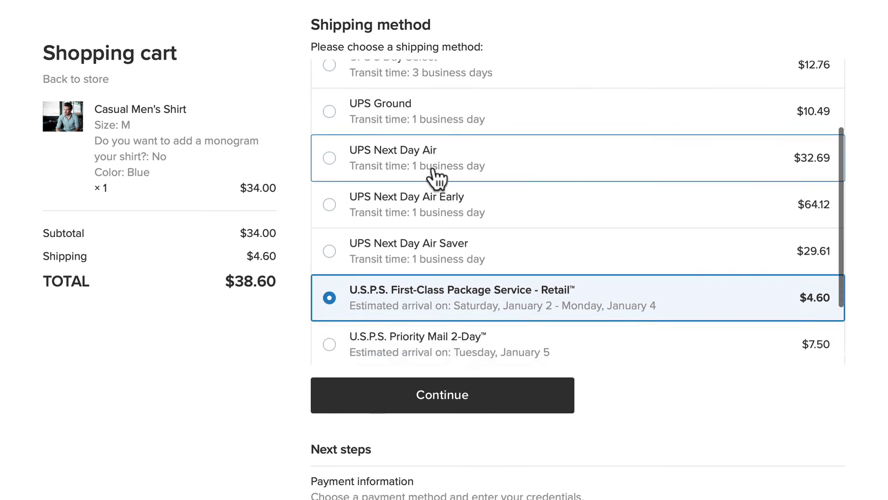